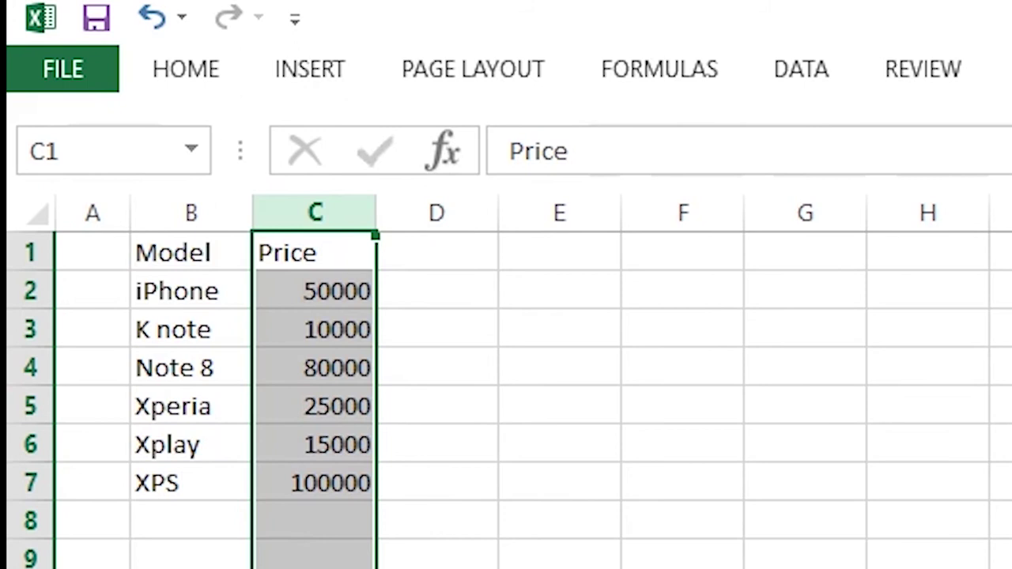
Step: Start a VLOOKUP formula in cell C3 of Sheet1, using the iPhone model in B3 as the lookup value
{"action": "left_click", "coordinate": [437, 443]}
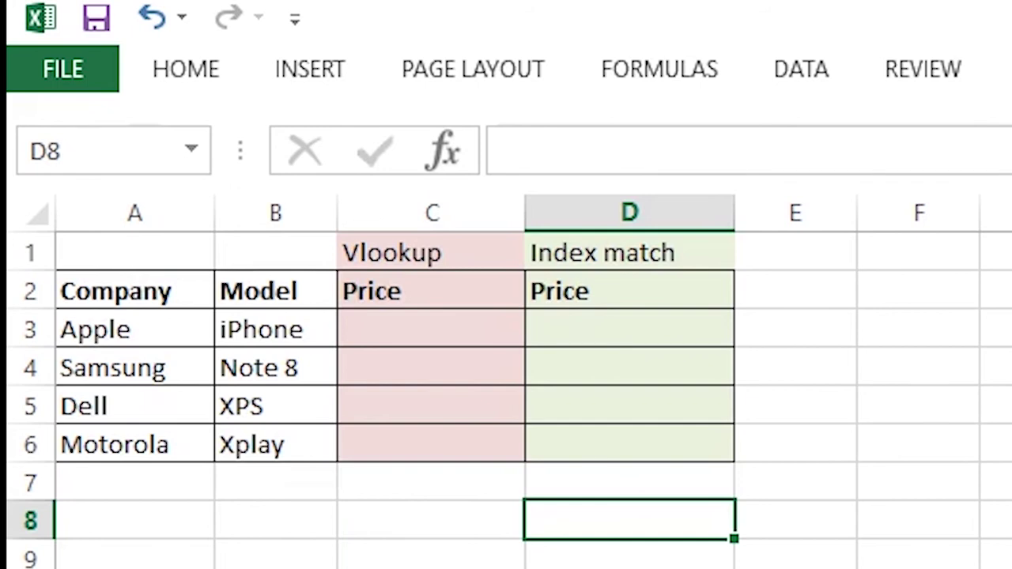
{"action": "left_click", "coordinate": [430, 328]}
{"action": "type", "text": "=vl"}
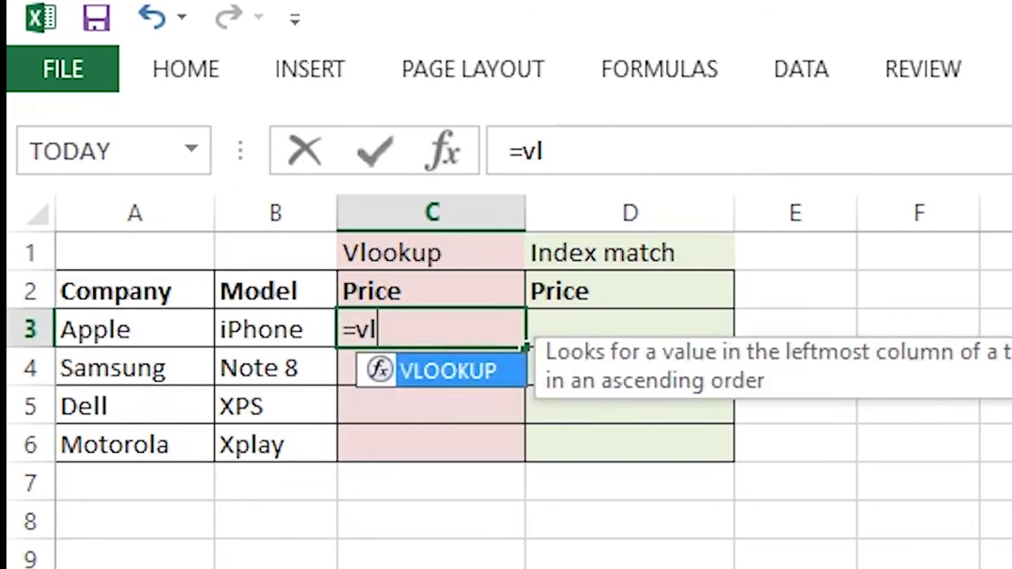
{"action": "type", "text": "ookup("}
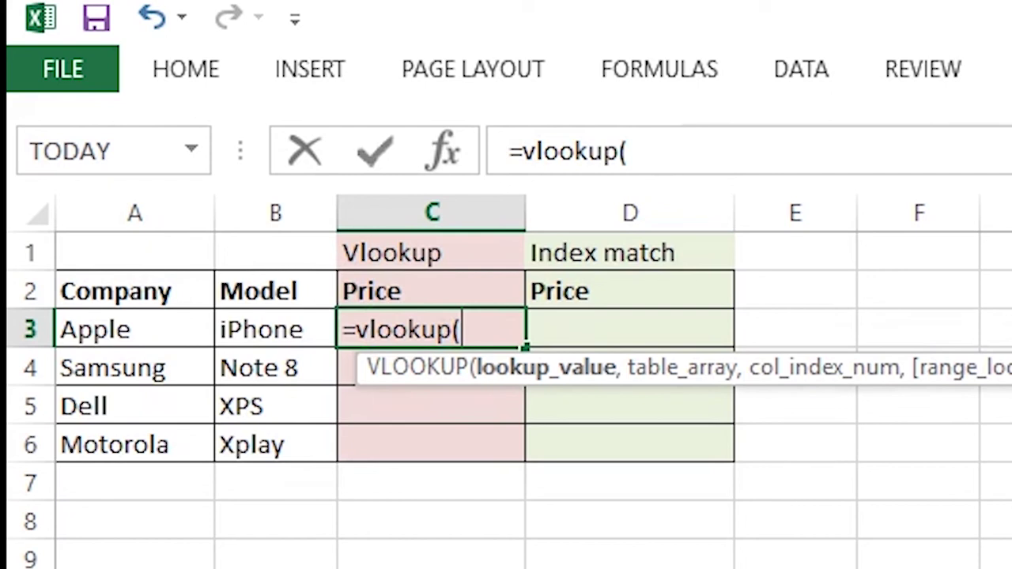
{"action": "left_click", "coordinate": [274, 328]}
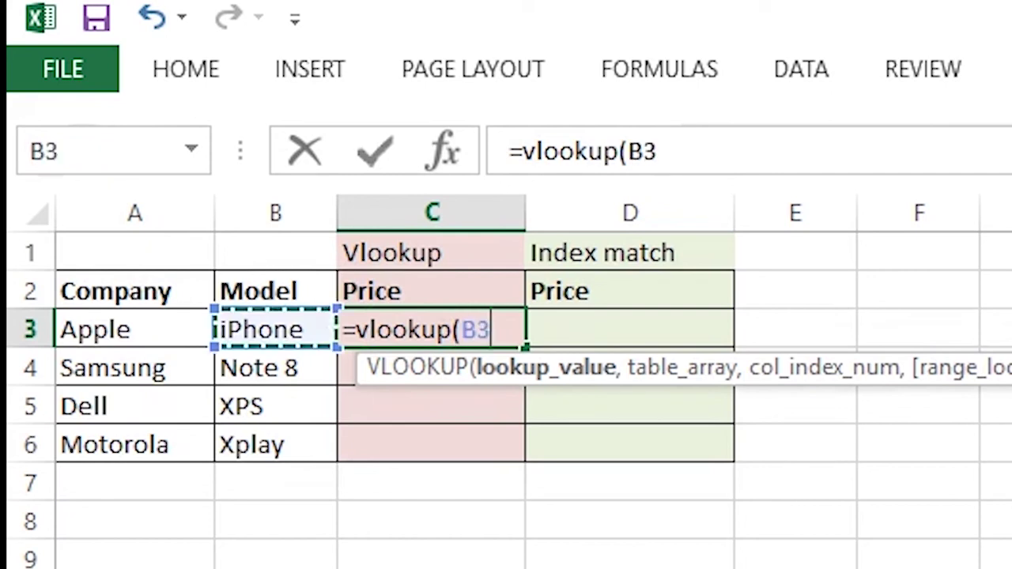
{"action": "type", "text": ","}
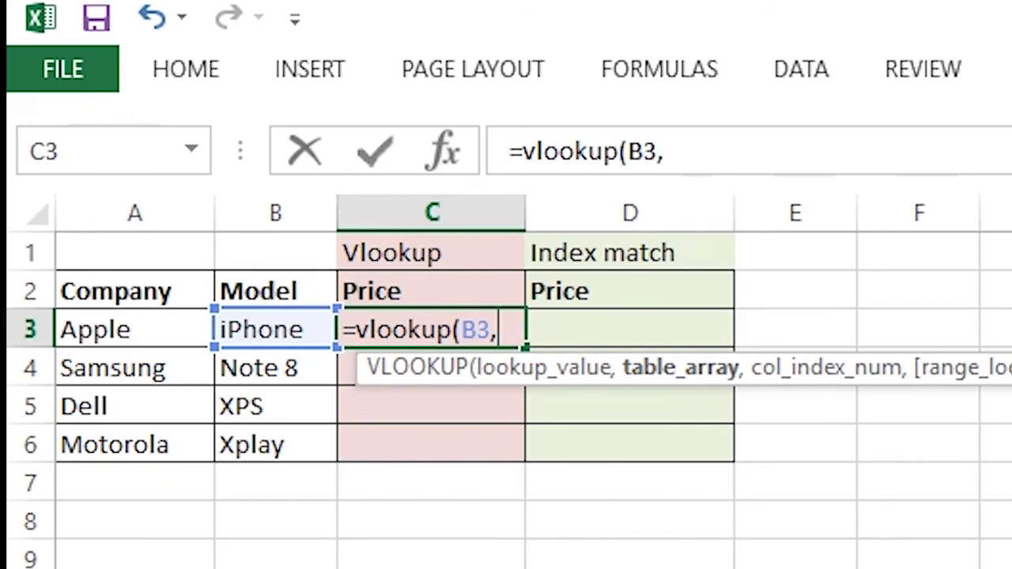
Step: Complete the VLOOKUP with table array Sheet2!B1:C7, column index 2 and range lookup 0, and commit the formula
{"action": "key", "text": "ctrl+Page_Down"}
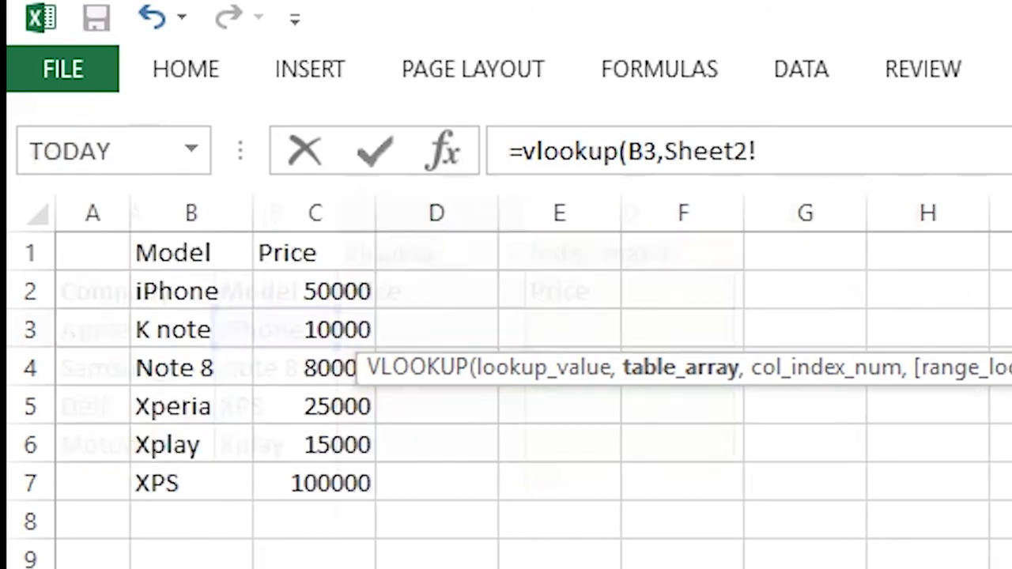
{"action": "left_click_drag", "start_coordinate": [158, 252], "coordinate": [368, 494]}
{"action": "type", "text": ","}
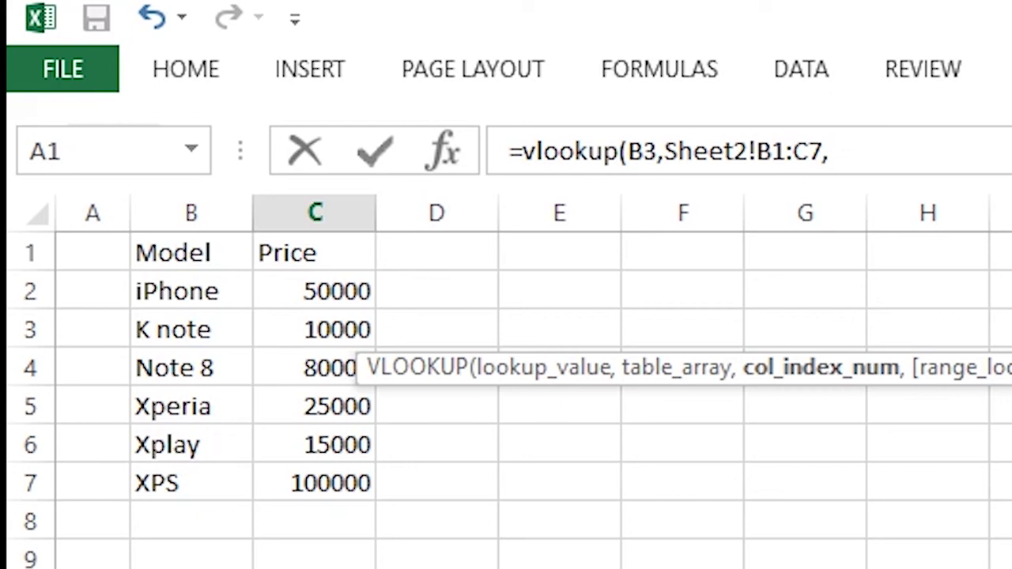
{"action": "type", "text": "2,"}
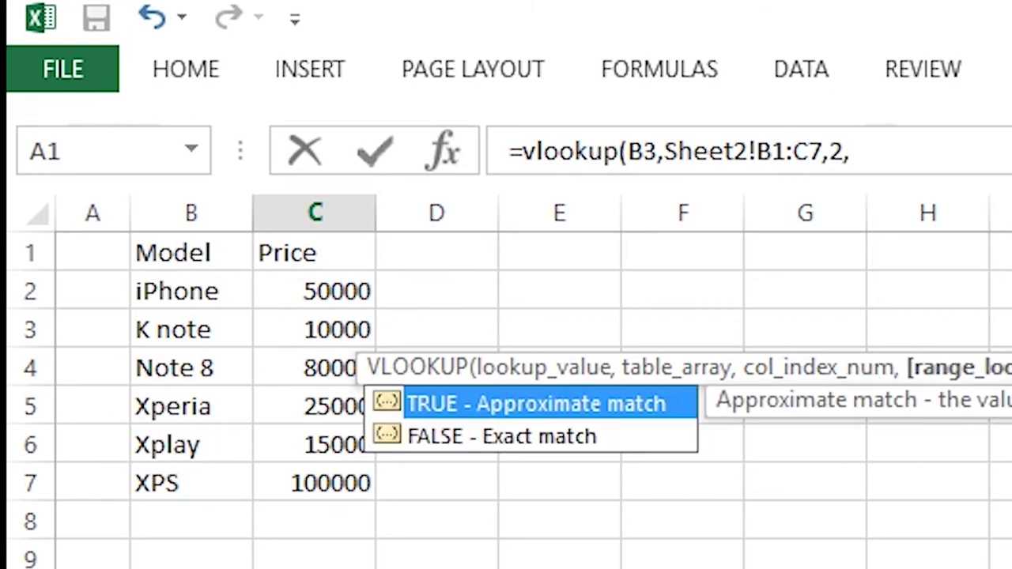
{"action": "type", "text": "0)"}
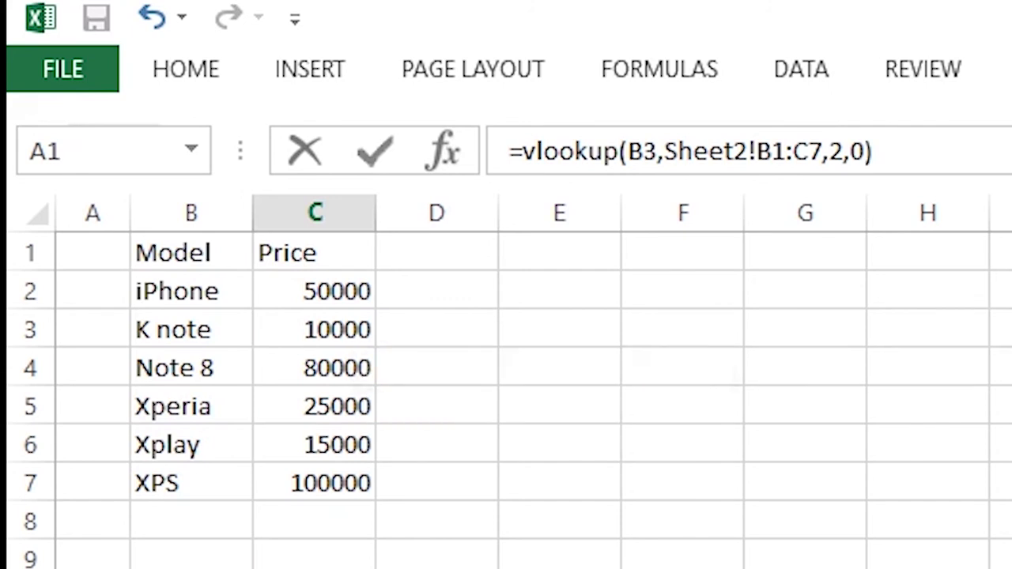
{"action": "key", "text": "Return"}
Step: Copy the VLOOKUP formula from C3 into C4:C6 for the remaining models
{"action": "key", "text": "Up"}
{"action": "key", "text": "ctrl+c"}
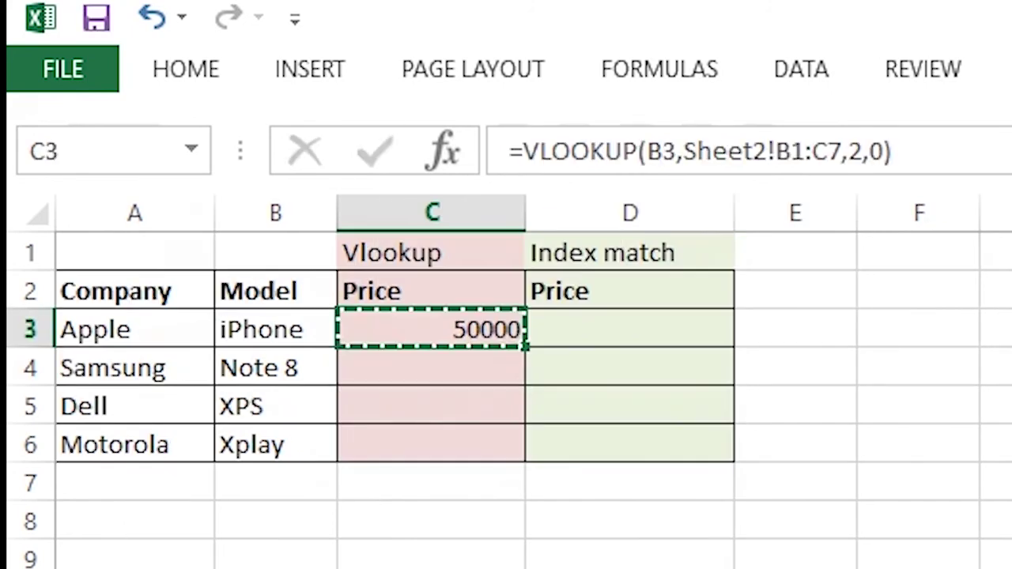
{"action": "key", "text": "Down"}
{"action": "key", "text": "shift+Down"}
{"action": "key", "text": "shift+Down"}
{"action": "key", "text": "ctrl+v"}
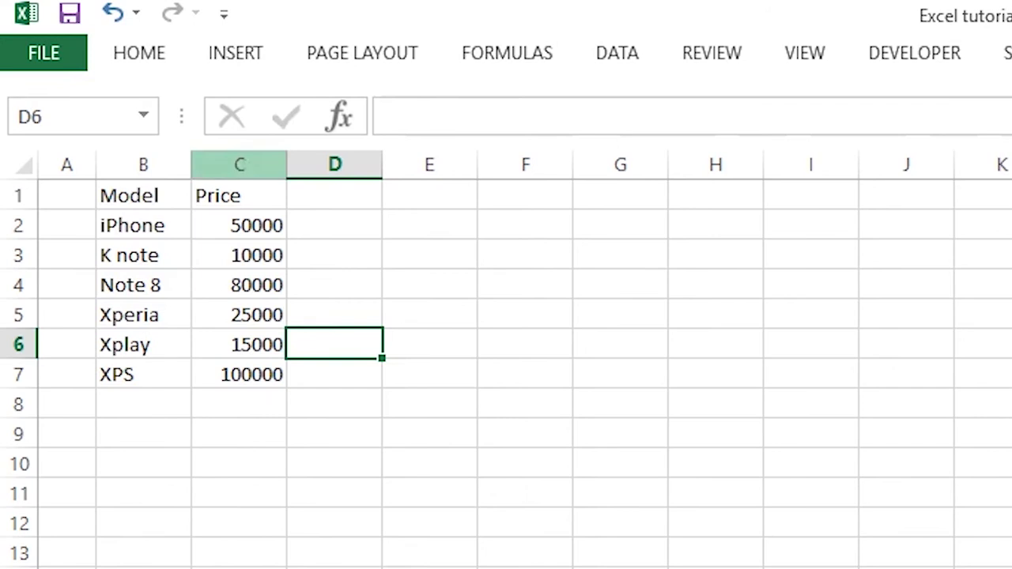
Step: Insert a blank column before the Price column on Sheet2, and return to Sheet1 to check the VLOOKUP prices
{"action": "left_click", "coordinate": [240, 163]}
{"action": "key", "text": "ctrl+shift+plus"}
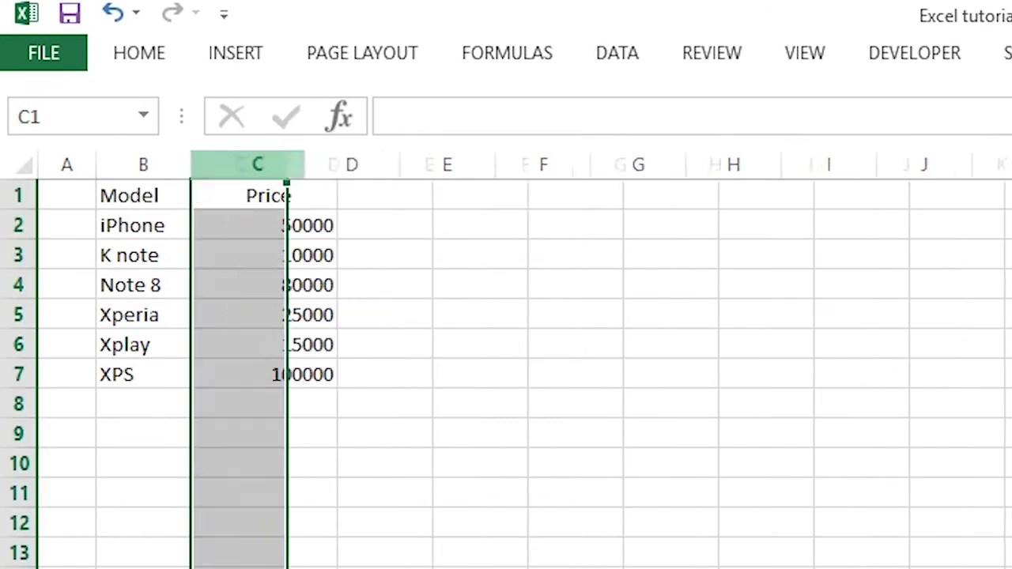
{"action": "left_click", "coordinate": [430, 568]}
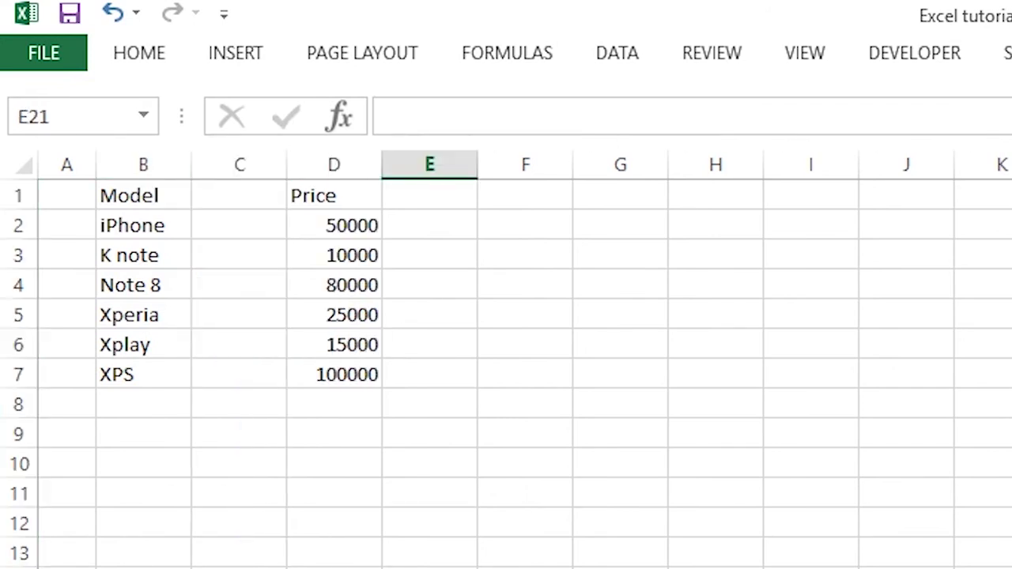
{"action": "key", "text": "ctrl+Page_Up"}
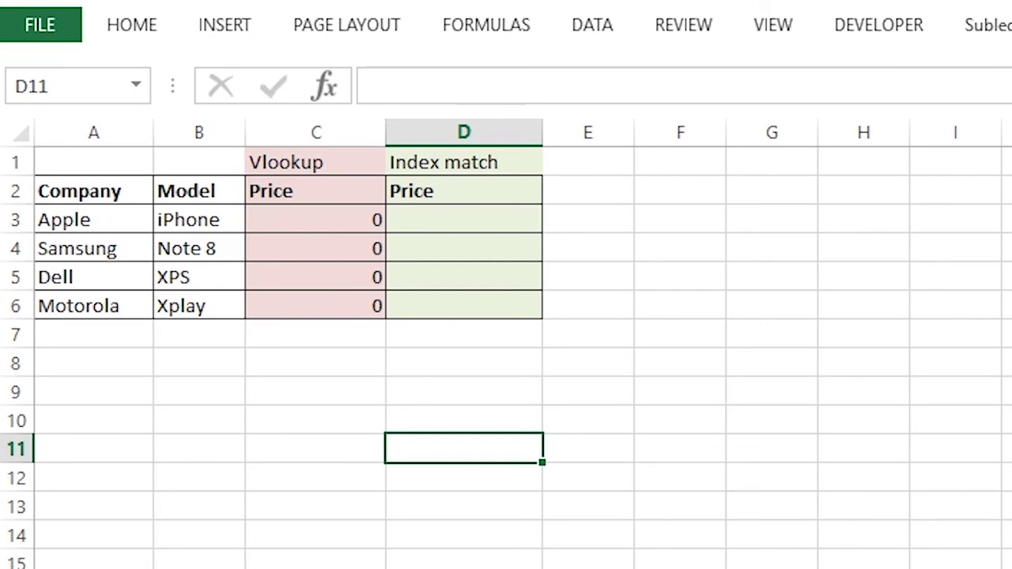
Step: Enter the labels Answer, Question and Clue in cells D11, D12 and D13 of Sheet1
{"action": "type", "text": "Answer"}
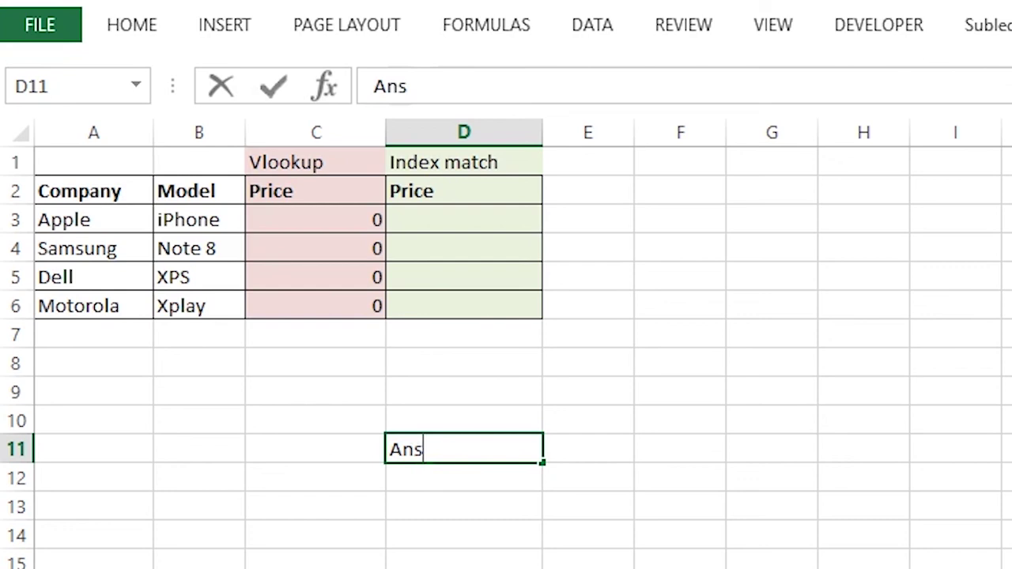
{"action": "key", "text": "Return"}
{"action": "type", "text": "Question"}
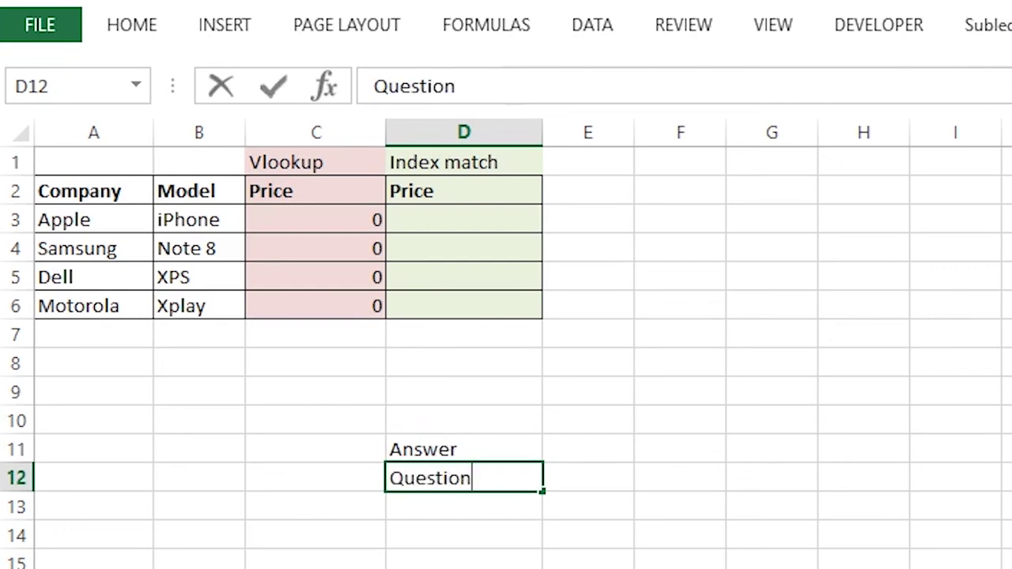
{"action": "key", "text": "Return"}
{"action": "type", "text": "Clue"}
{"action": "key", "text": "Return"}
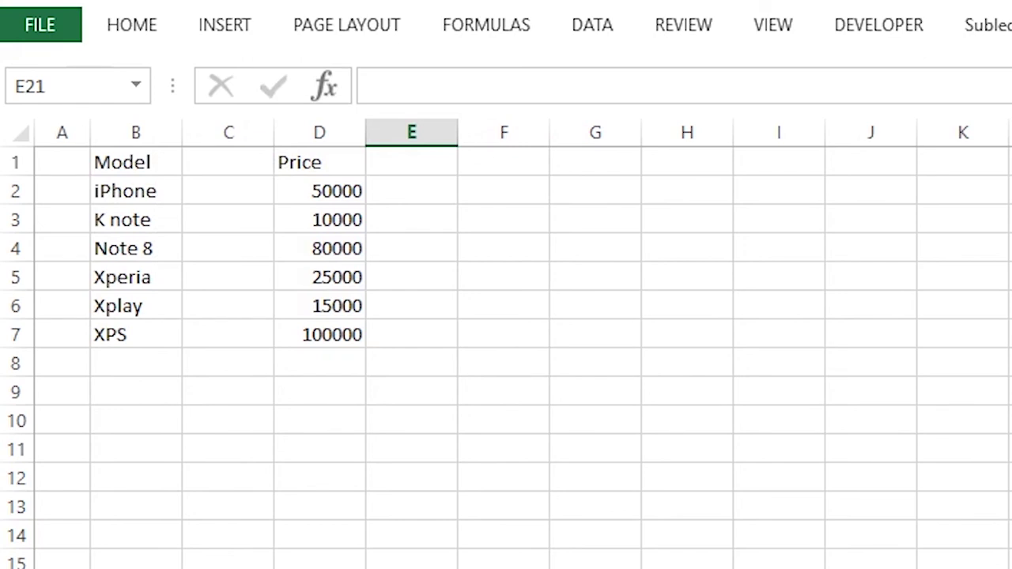
Step: Delete the blank column C between Model and Price on Sheet2
{"action": "left_click", "coordinate": [227, 132]}
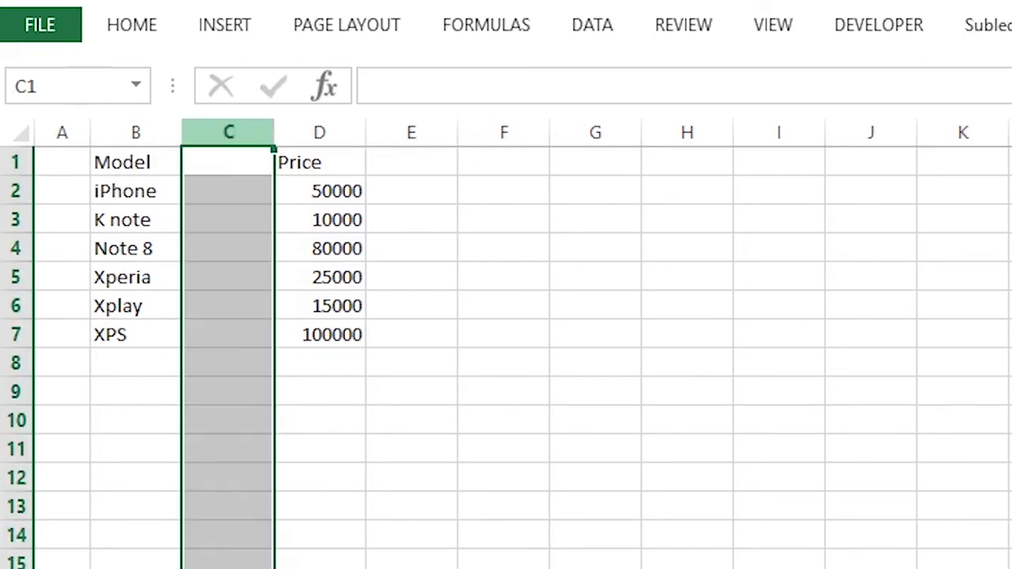
{"action": "key", "text": "ctrl+minus"}
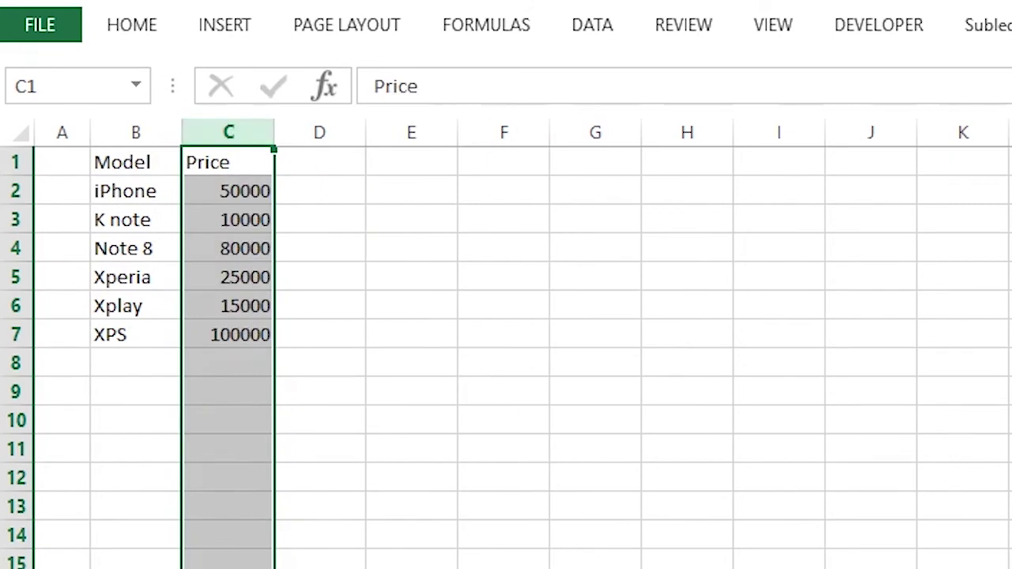
{"action": "left_click", "coordinate": [228, 449]}
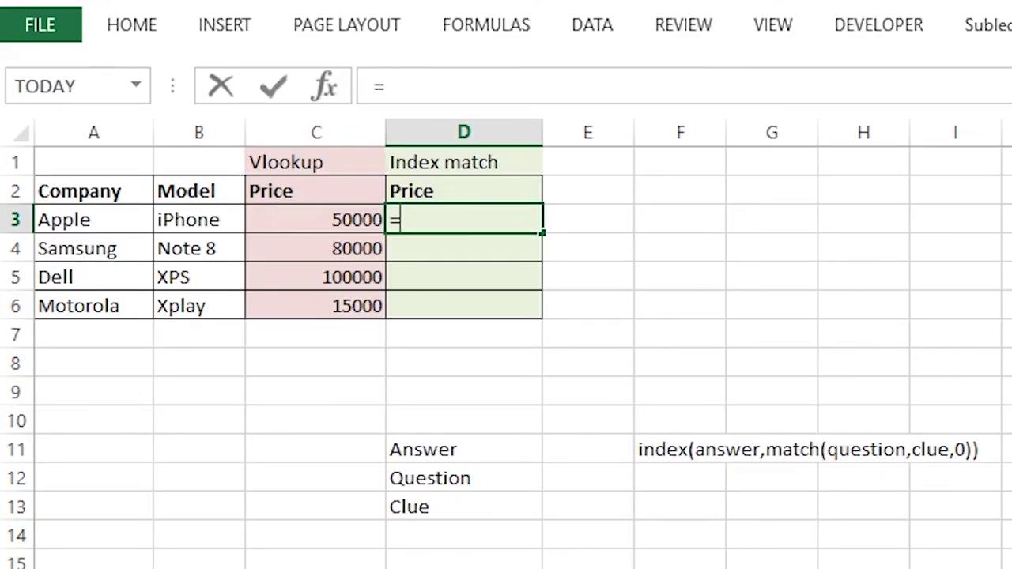
Step: Start an INDEX formula in D3 of Sheet1 with the price range Sheet2!C2:C7 as its array
{"action": "type", "text": "inde"}
{"action": "type", "text": "x("}
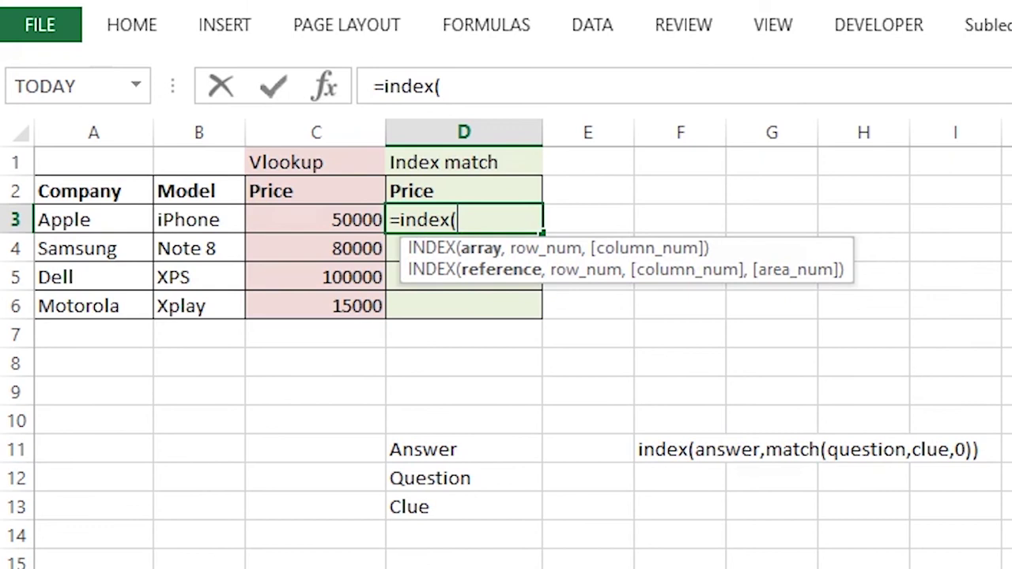
{"action": "key", "text": "ctrl+Page_Down"}
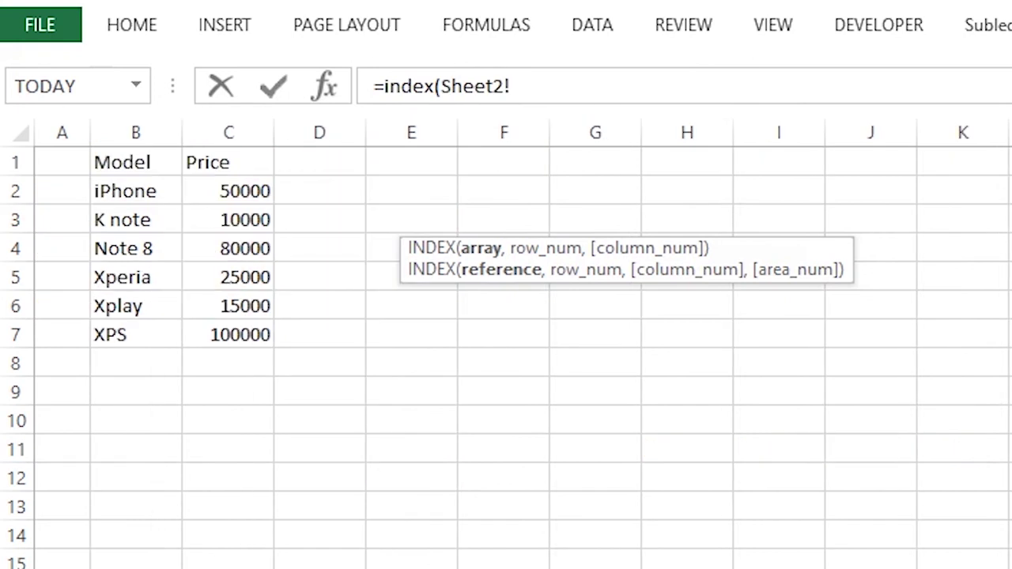
{"action": "left_click_drag", "start_coordinate": [228, 191], "coordinate": [228, 334]}
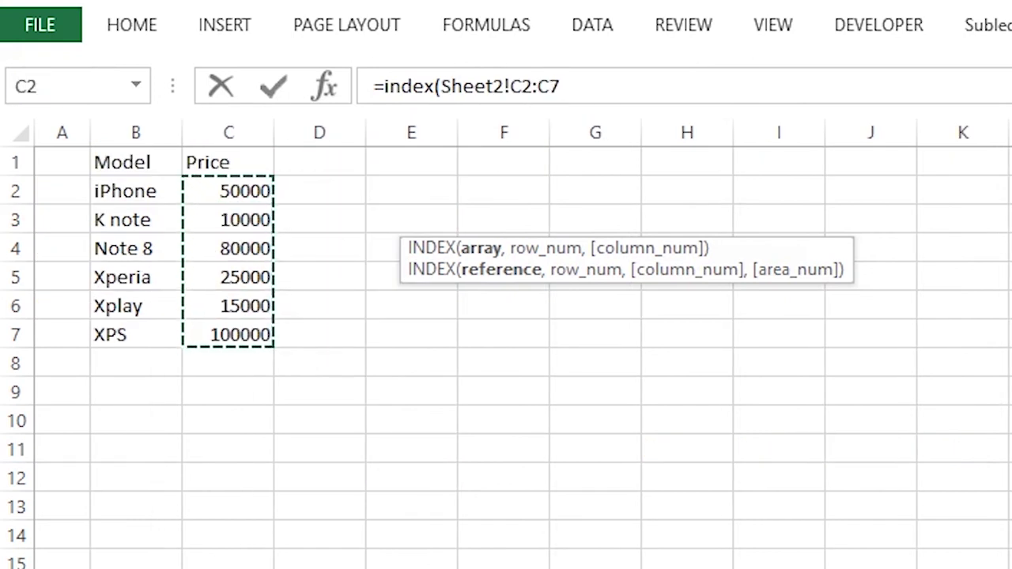
{"action": "type", "text": ",match("}
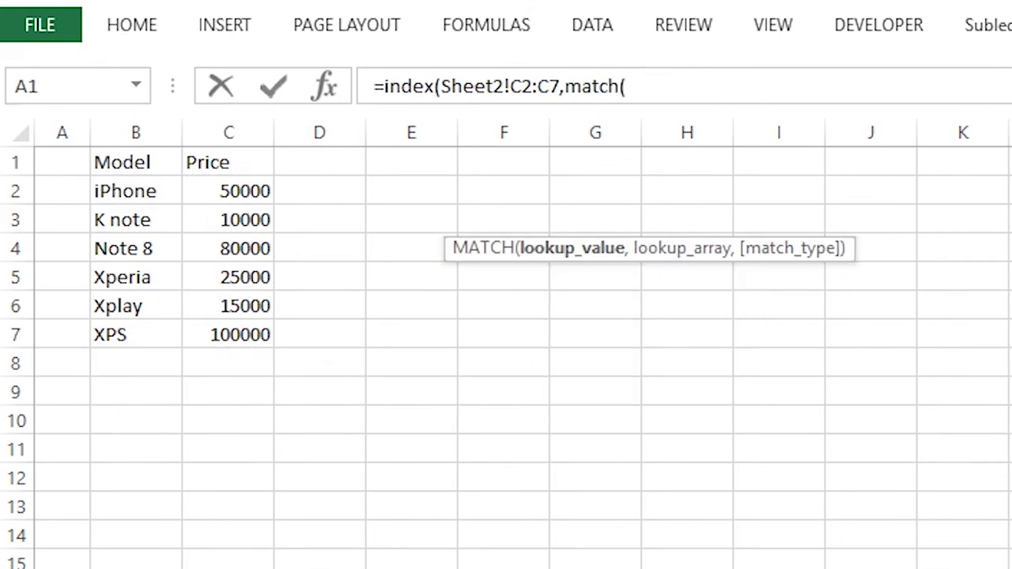
Step: Nest a MATCH in the INDEX formula that looks up Sheet1!B3 in Sheet2!B2:B7 with match type 0, and commit it
{"action": "key", "text": "ctrl+Page_Up"}
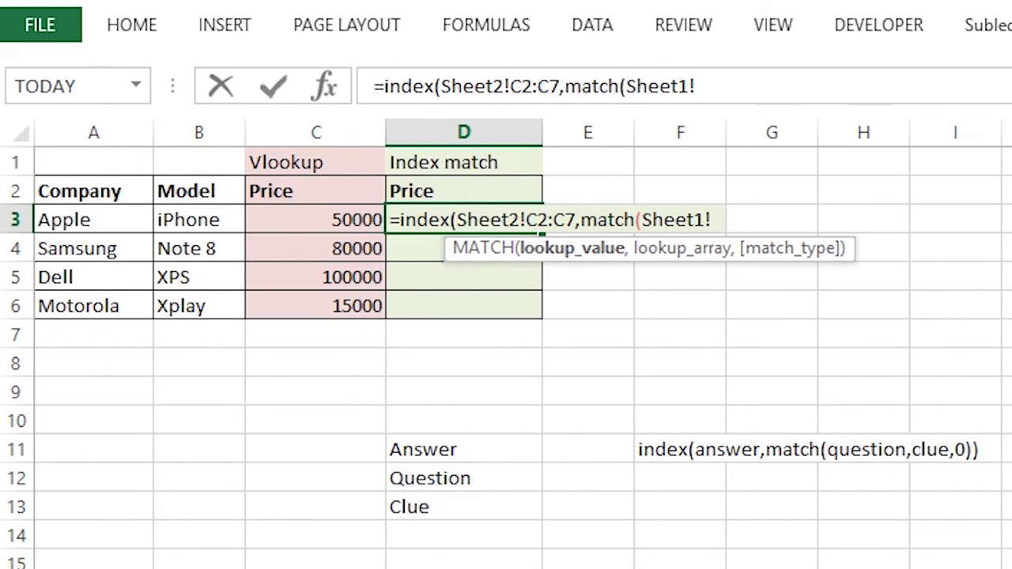
{"action": "left_click", "coordinate": [198, 219]}
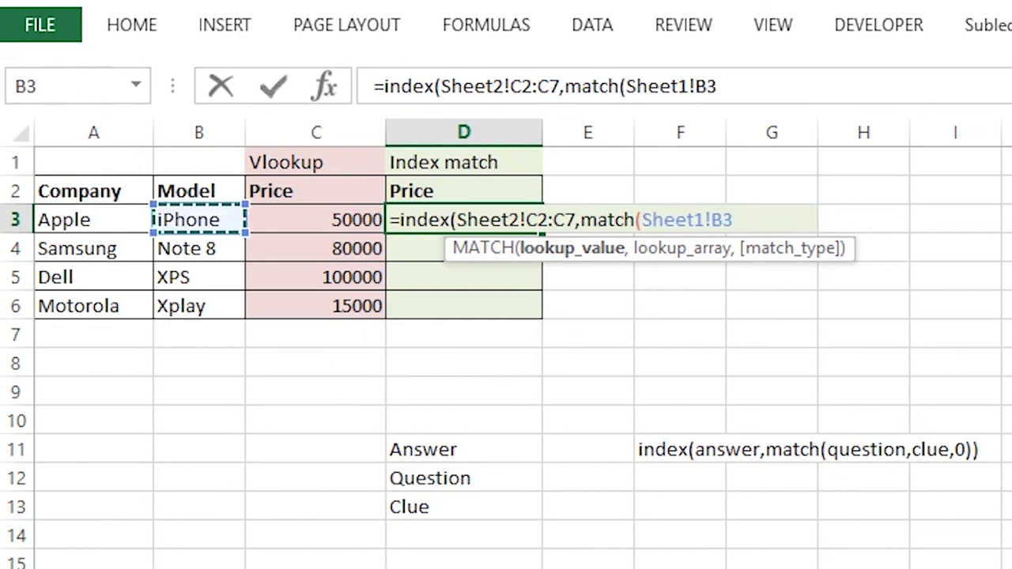
{"action": "type", "text": ","}
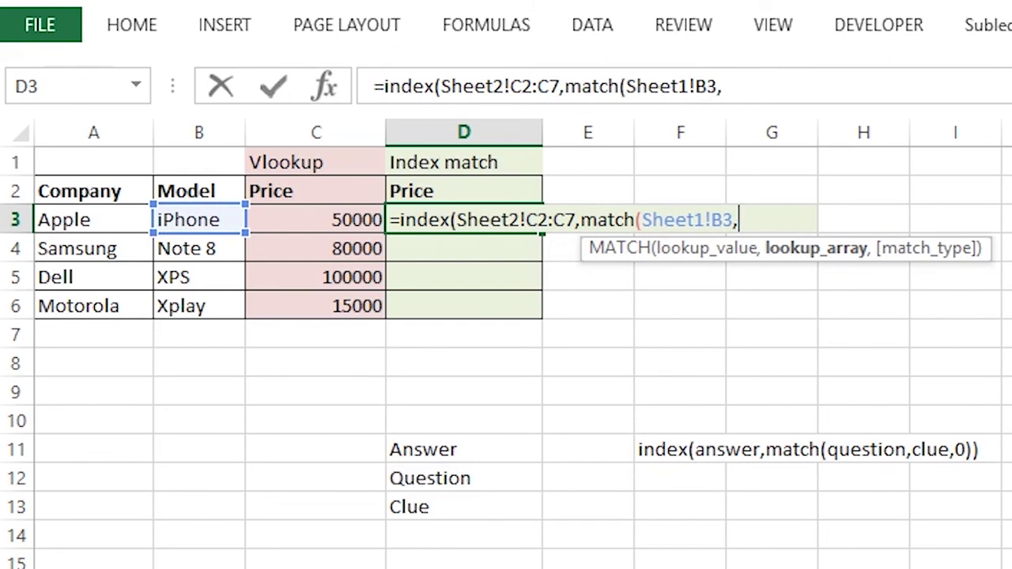
{"action": "key", "text": "ctrl+Page_Down"}
{"action": "left_click_drag", "start_coordinate": [150, 191], "coordinate": [170, 338]}
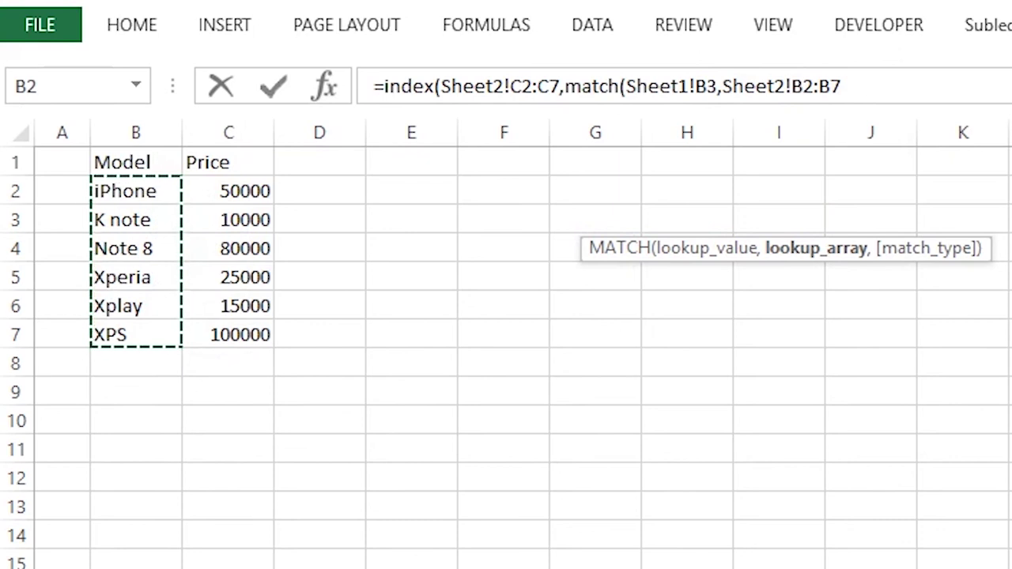
{"action": "type", "text": ",0)"}
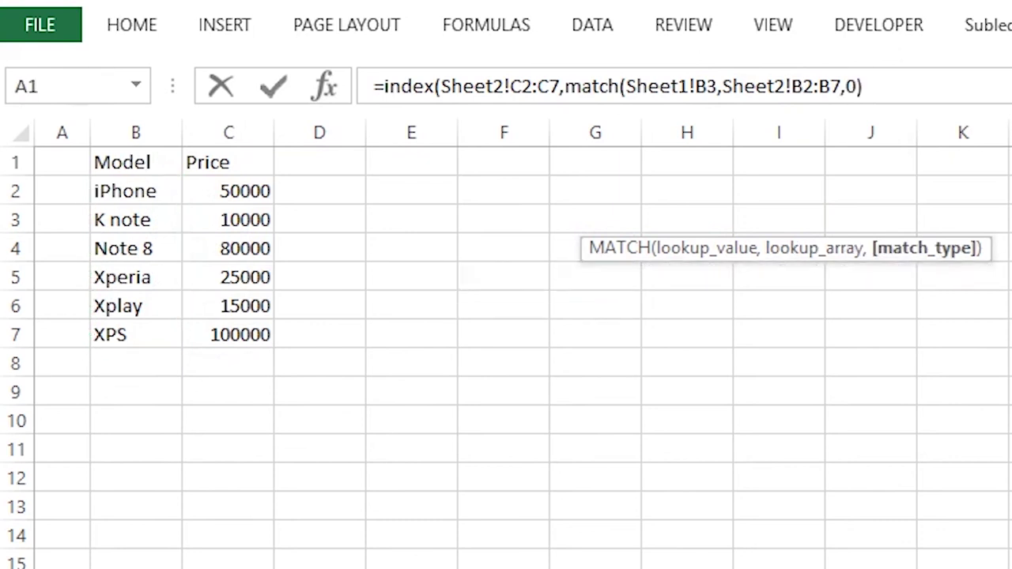
{"action": "key", "text": "Return"}
{"action": "key", "text": "Return"}
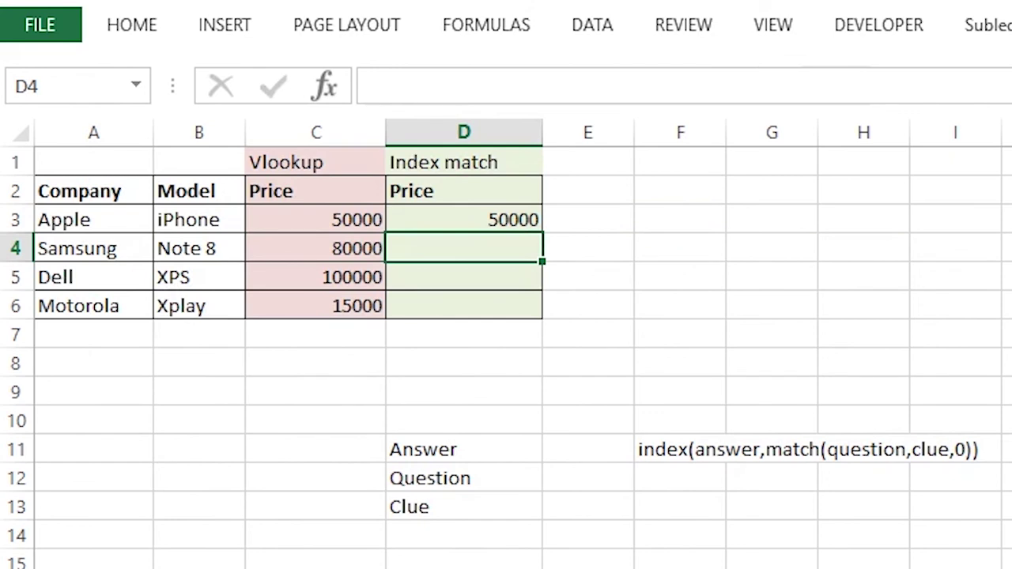
Step: Copy the INDEX MATCH formula from D3 into D4:D6
{"action": "key", "text": "Up"}
{"action": "key", "text": "ctrl+c"}
{"action": "key", "text": "Down"}
{"action": "key", "text": "shift+Down"}
{"action": "key", "text": "shift+Down"}
{"action": "key", "text": "shift+Down"}
{"action": "key", "text": "shift+Up"}
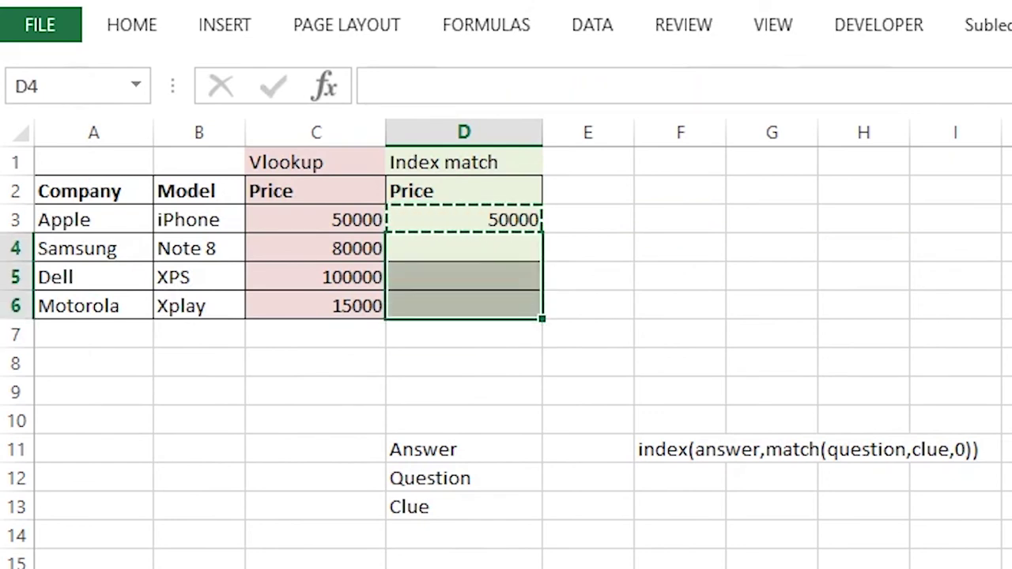
{"action": "key", "text": "ctrl+v"}
{"action": "left_click", "coordinate": [464, 420]}
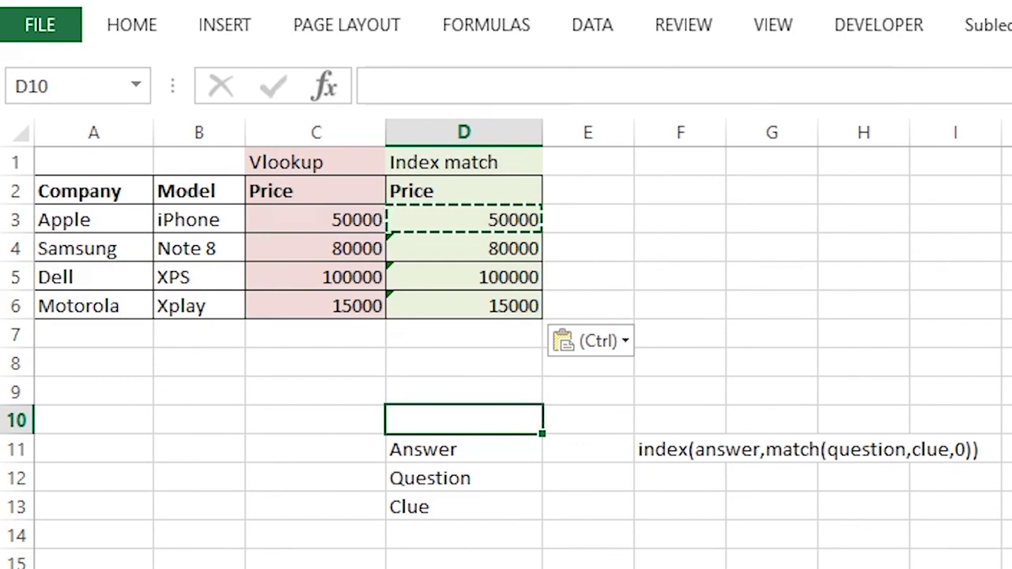
Step: Insert a blank column between the Model and Price columns on Sheet2
{"action": "key", "text": "ctrl+Page_Down"}
{"action": "left_click", "coordinate": [229, 132]}
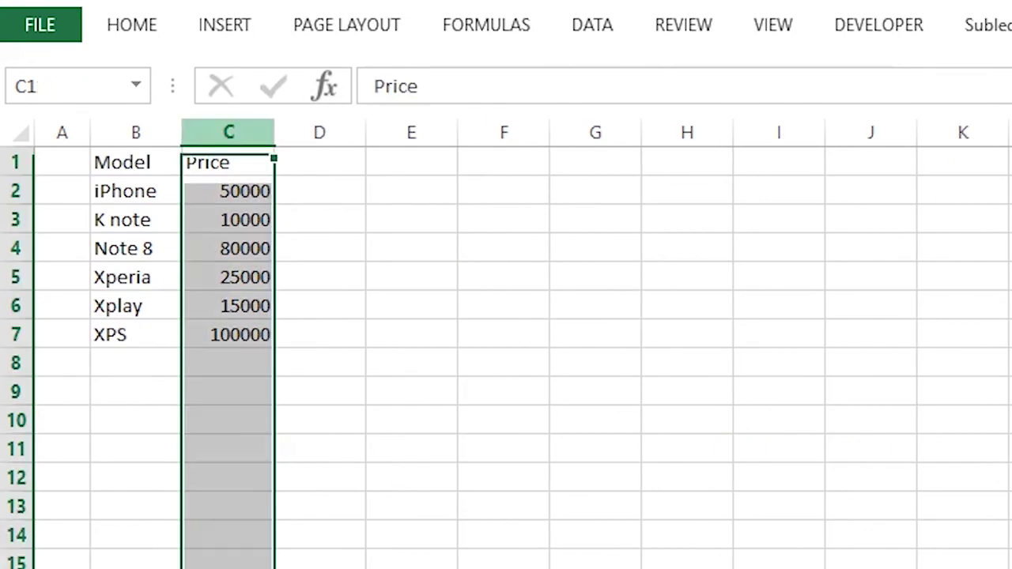
{"action": "key", "text": "ctrl+shift+plus"}
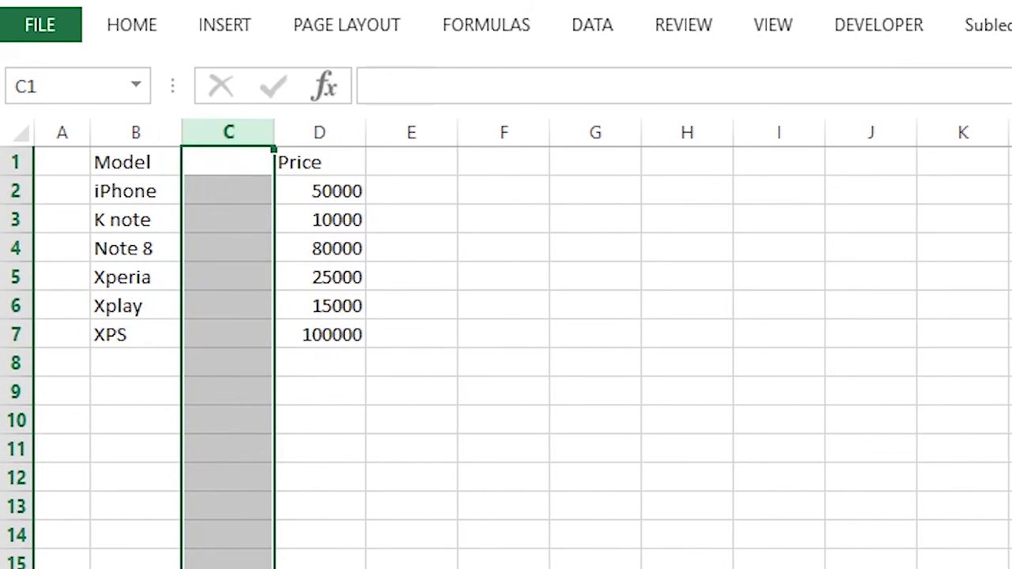